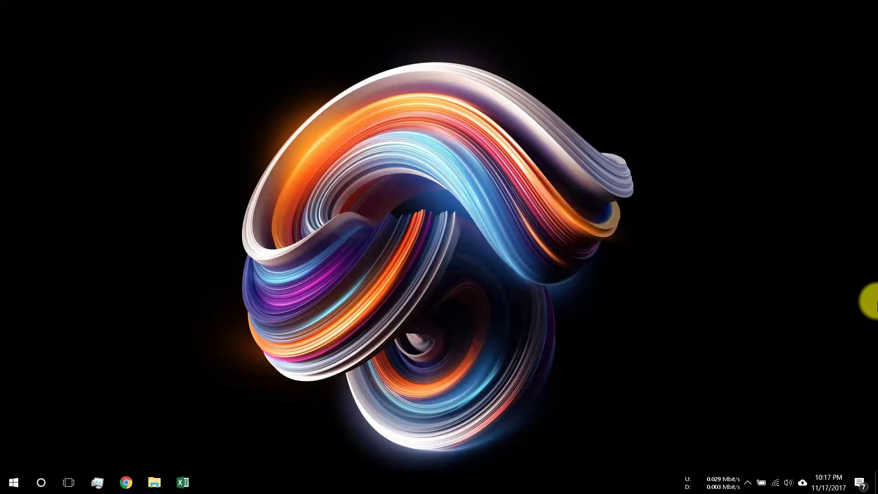
Reach Windows Update from Start search, retry the failed check and minimize Settings while it runs
{"action": "key", "text": "super"}
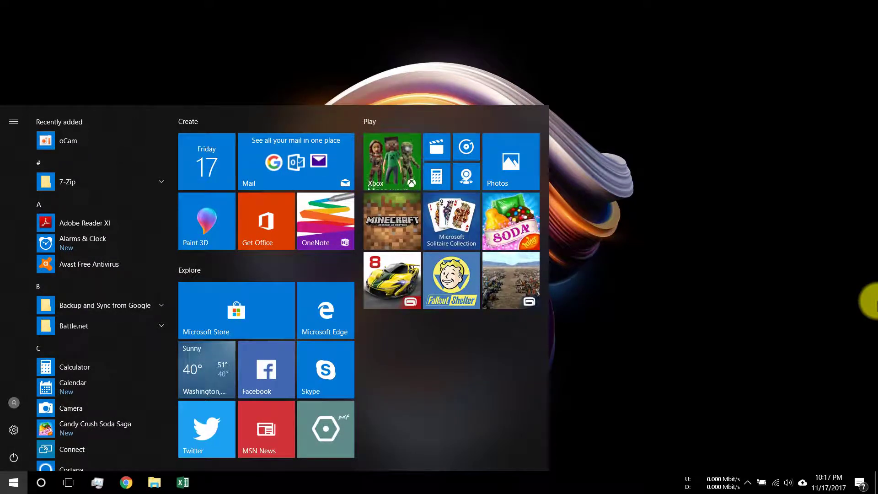
{"action": "type", "text": "update"}
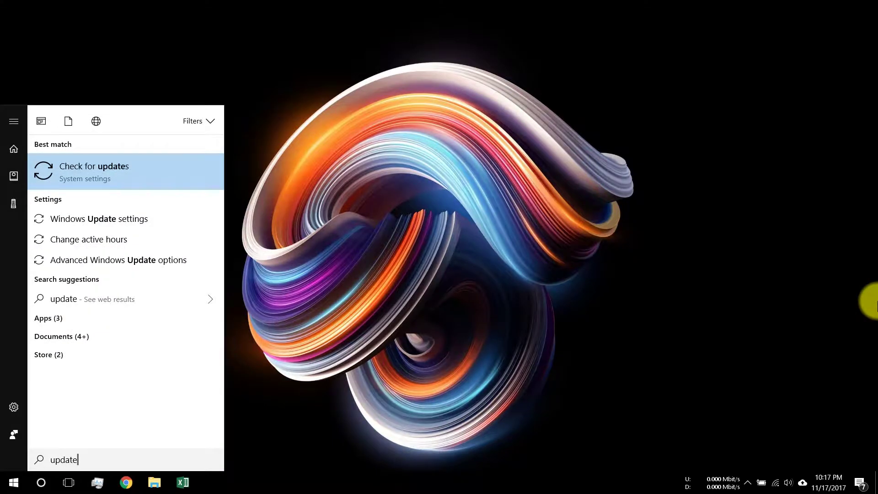
{"action": "key", "text": "Return"}
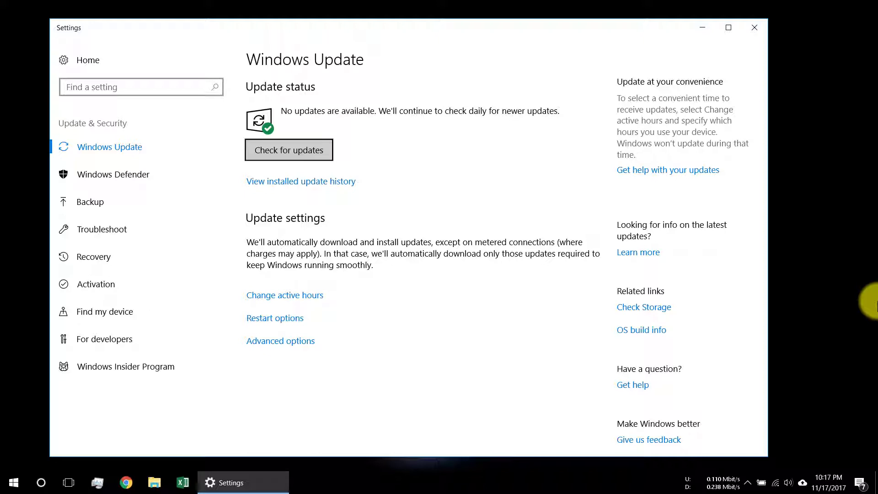
{"action": "left_click", "coordinate": [305, 143]}
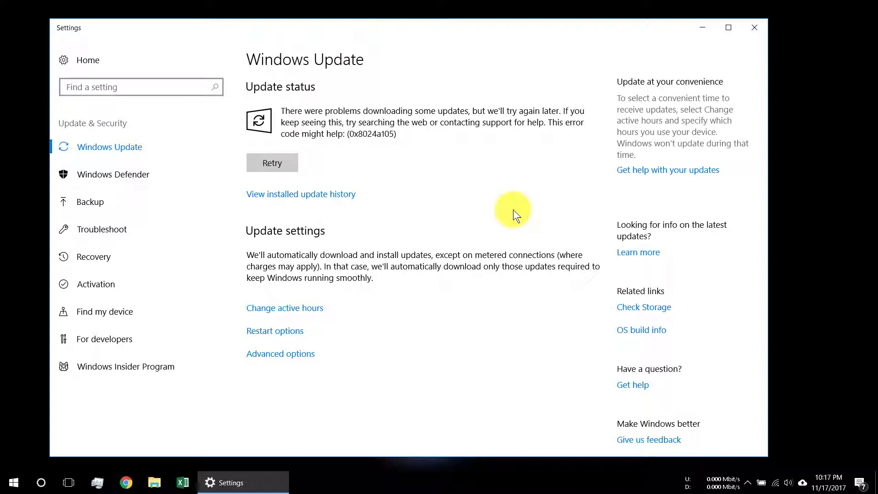
{"action": "left_click", "coordinate": [279, 161]}
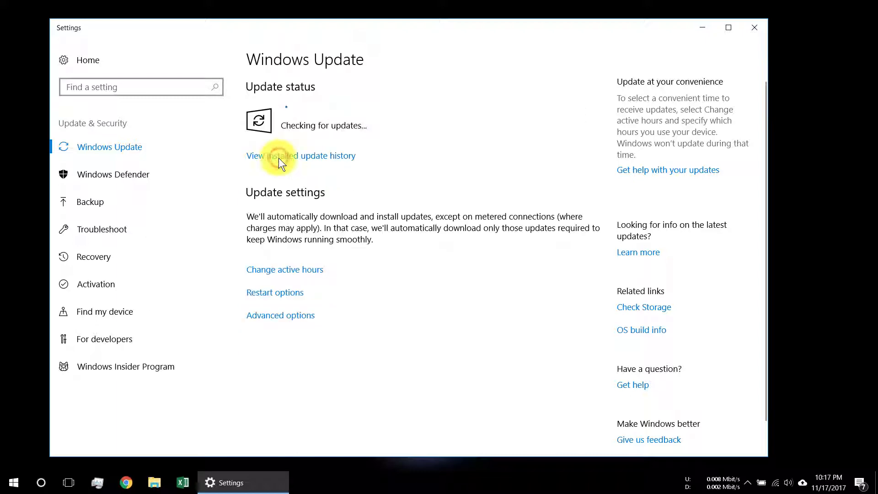
{"action": "left_click", "coordinate": [706, 28]}
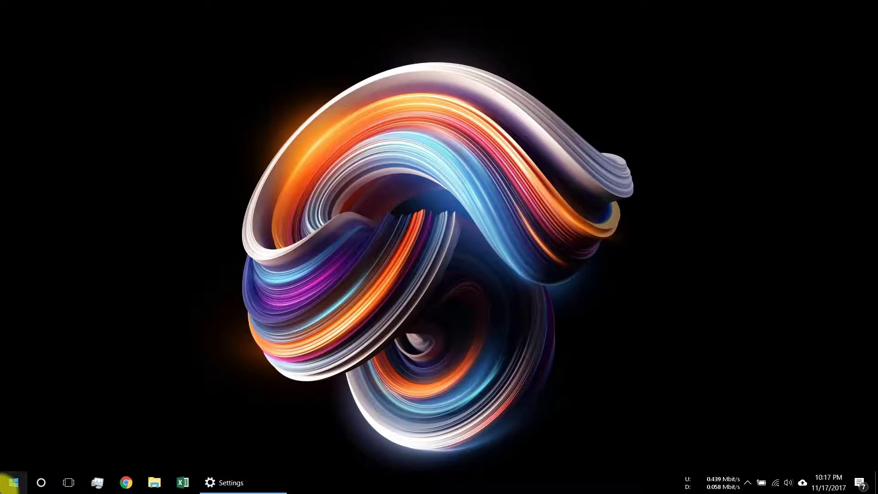
{"action": "right_click", "coordinate": [13, 482]}
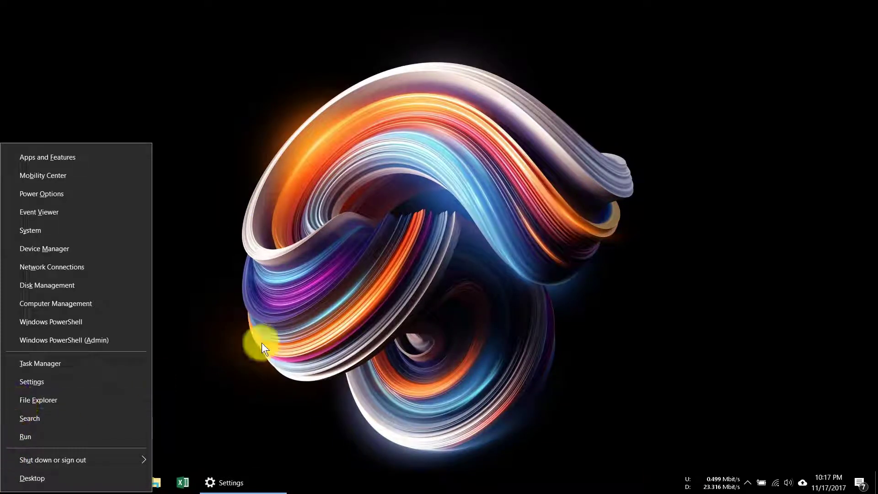
{"action": "left_click", "coordinate": [286, 341]}
{"action": "right_click", "coordinate": [6, 480]}
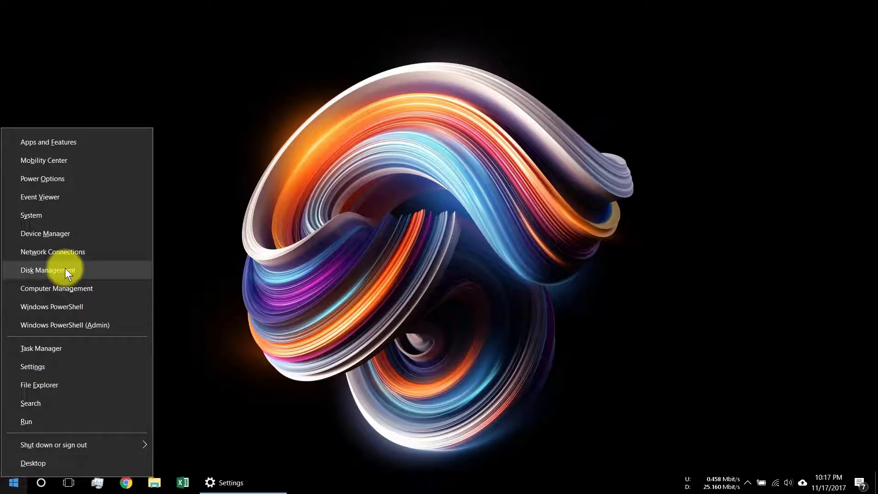
{"action": "left_click", "coordinate": [79, 230]}
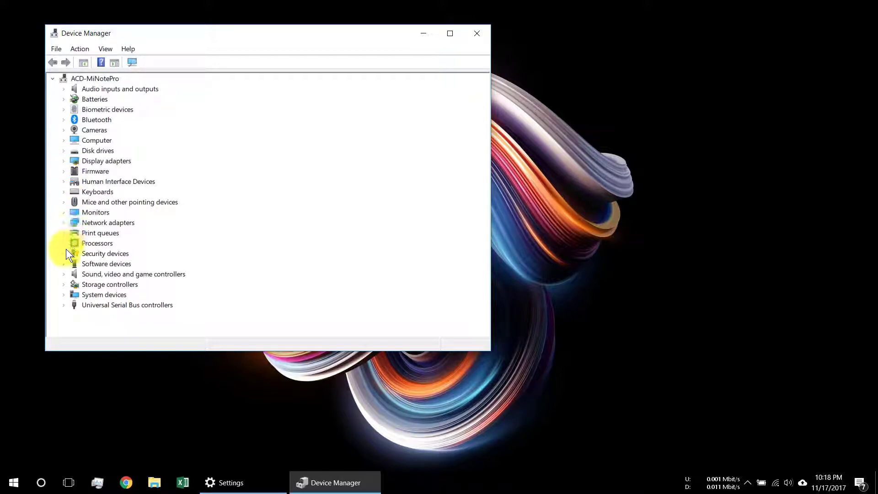
{"action": "left_click", "coordinate": [65, 261]}
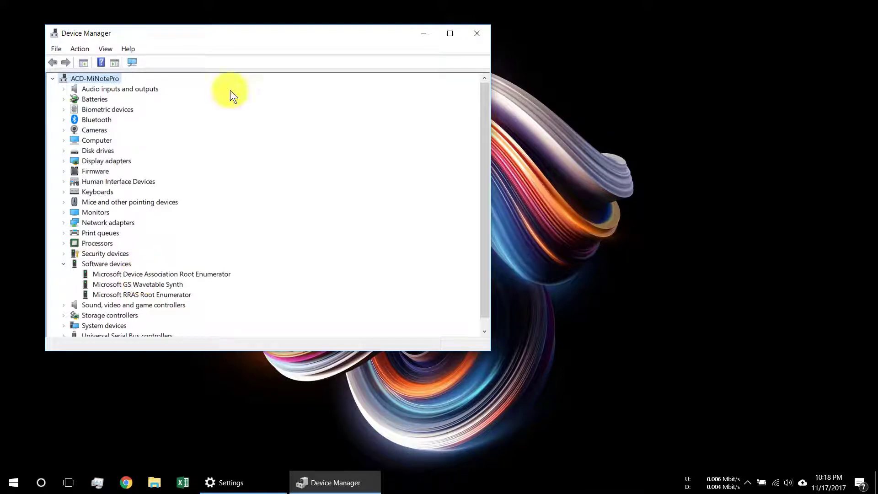
{"action": "left_click", "coordinate": [480, 33]}
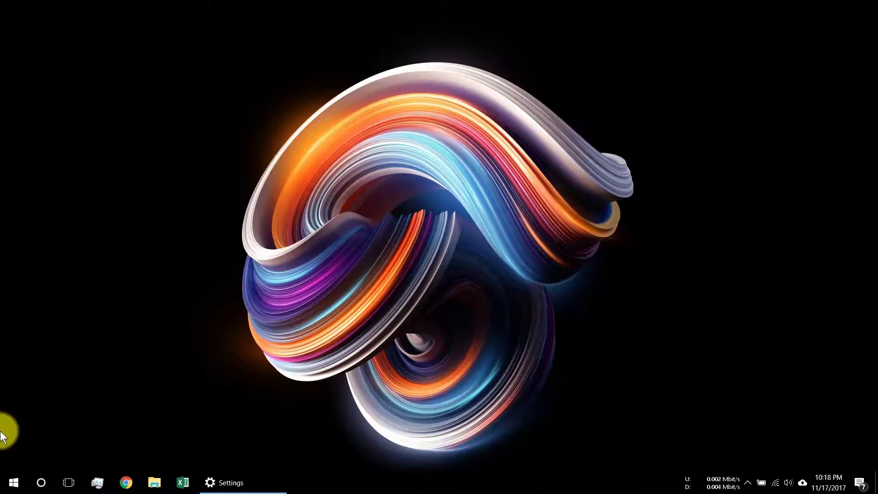
Reach the Activation page from Start search, confirm Windows 10 Home is activated with a digital license, then close Settings
{"action": "right_click", "coordinate": [11, 488]}
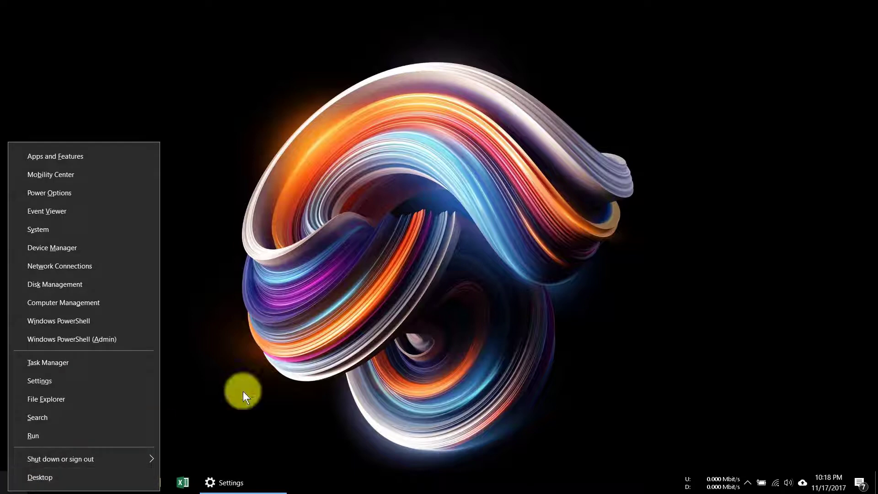
{"action": "left_click", "coordinate": [334, 333]}
{"action": "left_click", "coordinate": [14, 482]}
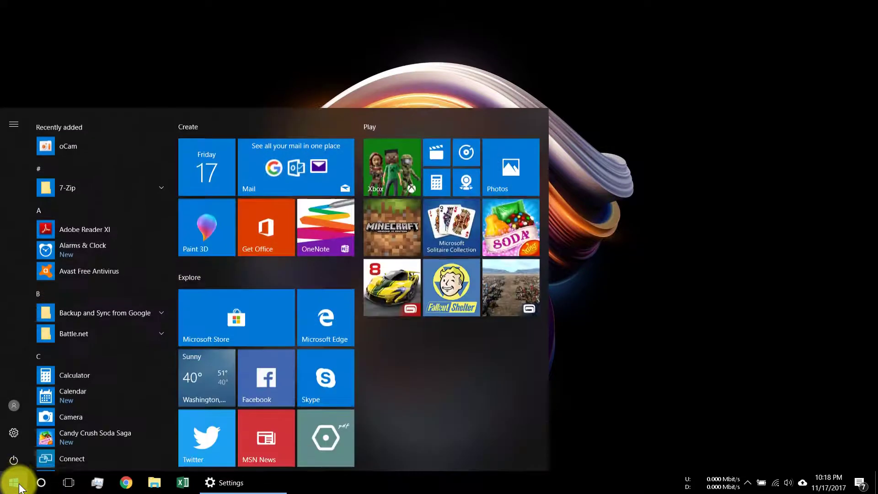
{"action": "type", "text": "act"}
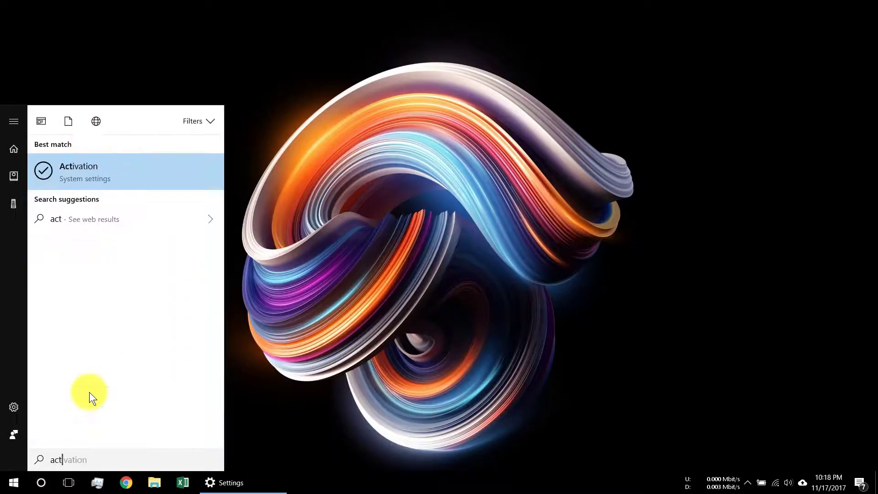
{"action": "type", "text": "ivation"}
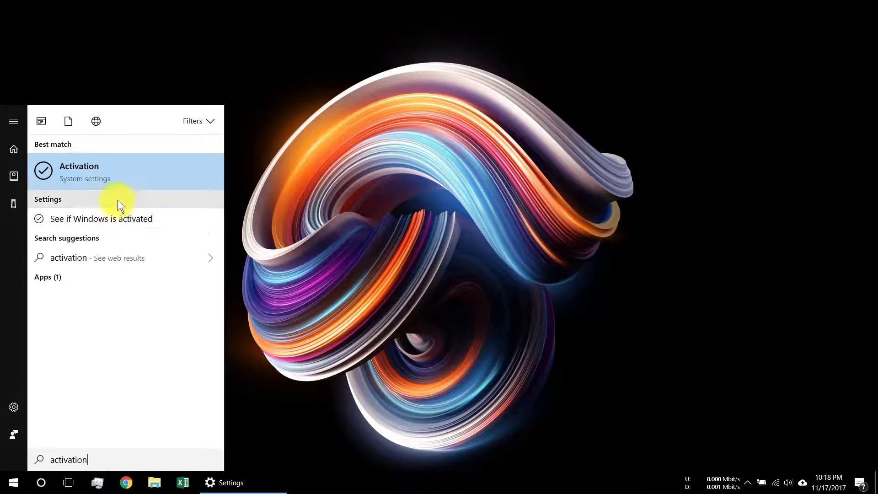
{"action": "left_click", "coordinate": [119, 168]}
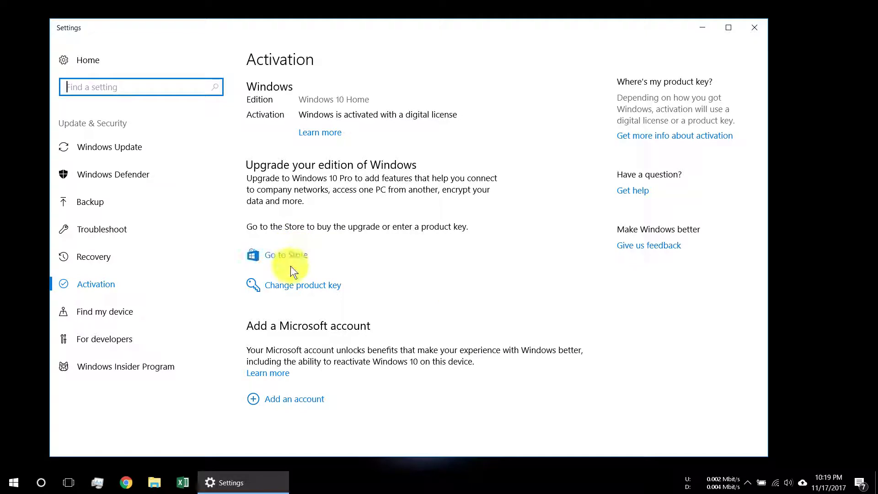
{"action": "left_click", "coordinate": [304, 284]}
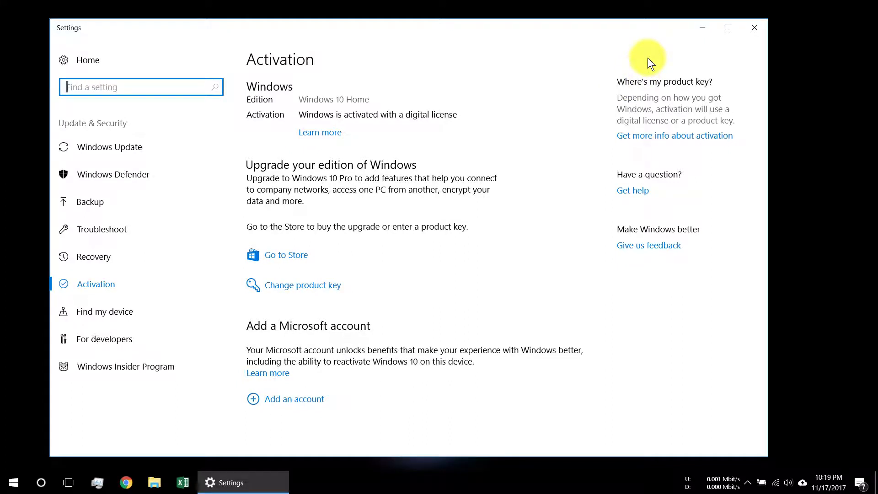
{"action": "left_click", "coordinate": [755, 28]}
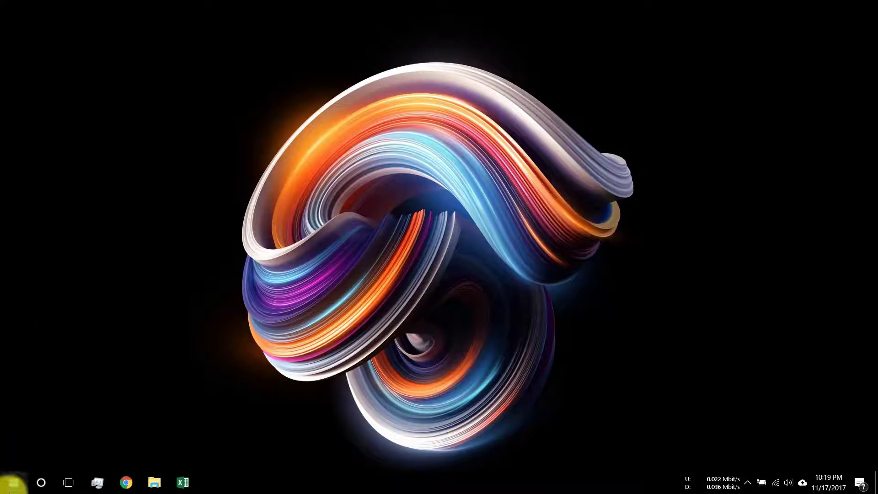
Launch Command Prompt by running cmd from the Run box (Win+R)
{"action": "left_click", "coordinate": [12, 482]}
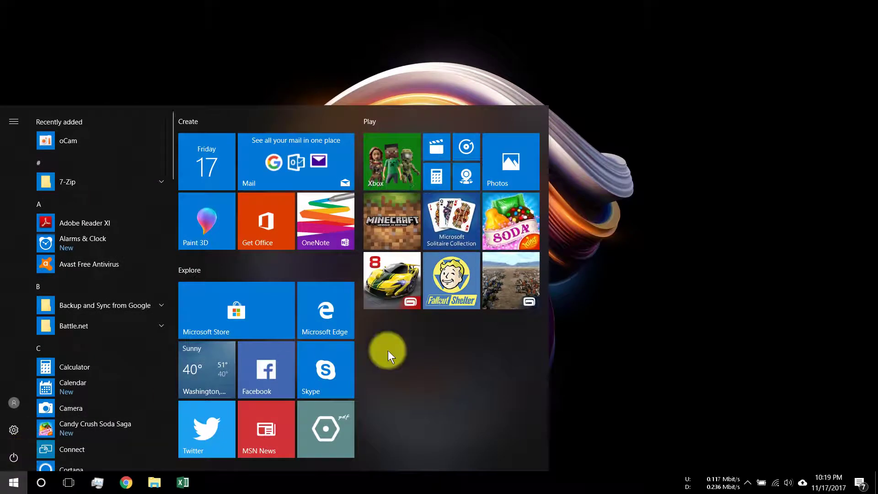
{"action": "left_click", "coordinate": [607, 323]}
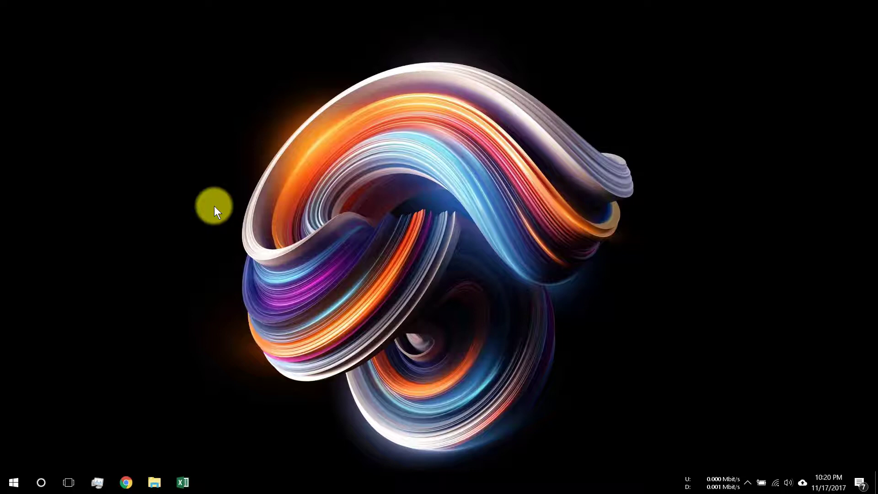
{"action": "right_click", "coordinate": [12, 483]}
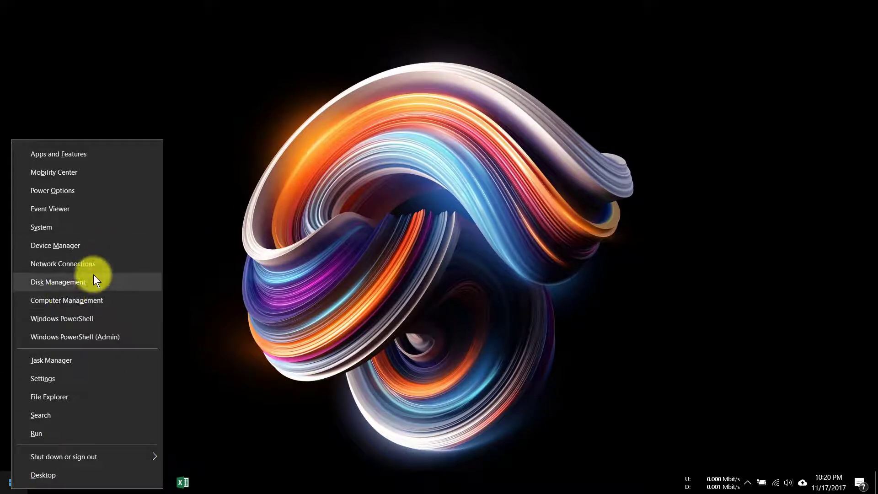
{"action": "left_click", "coordinate": [283, 310]}
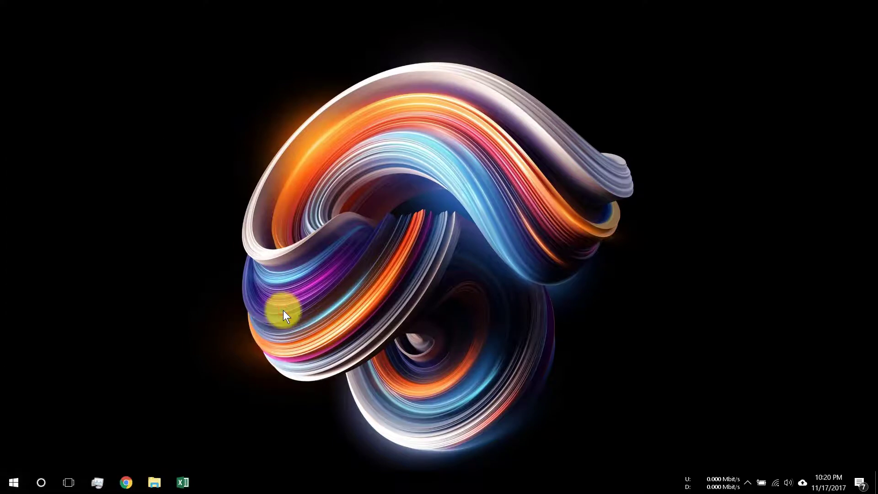
{"action": "key", "text": "super+r"}
{"action": "type", "text": "cmd"}
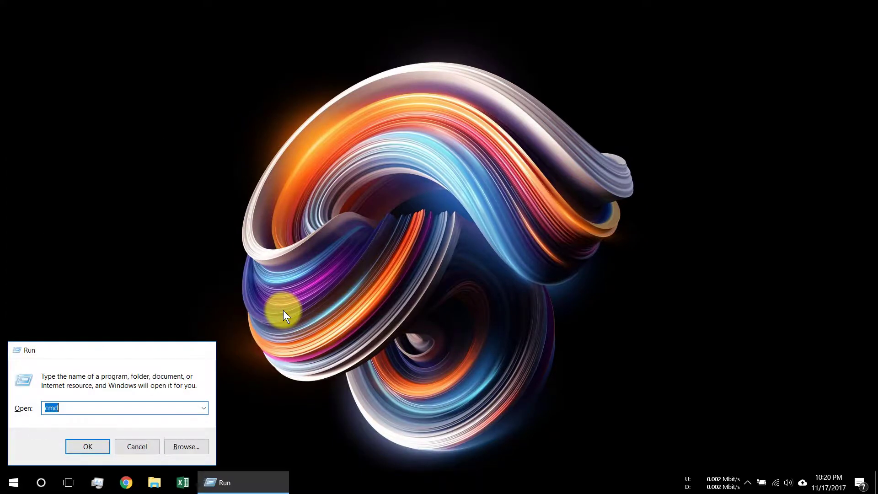
{"action": "key", "text": "Return"}
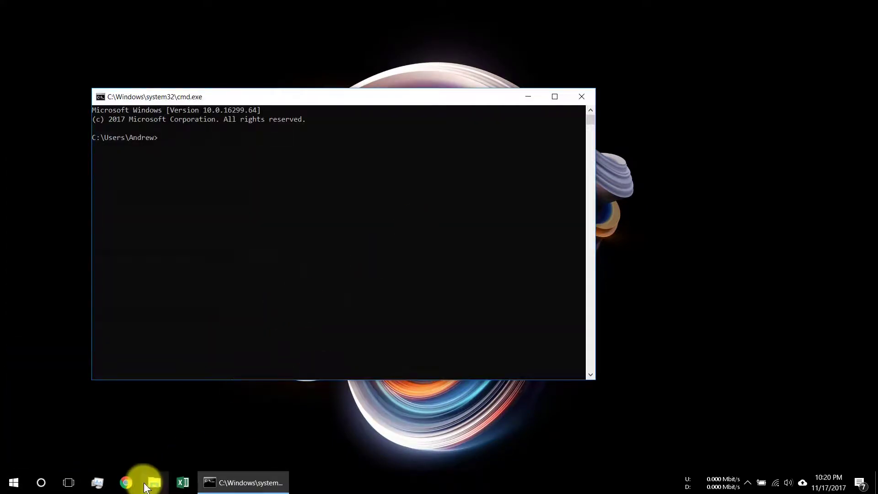
Navigate File Explorer to Google Drive > Mi Notebook Pro and open the Script for video text file
{"action": "left_click", "coordinate": [150, 484]}
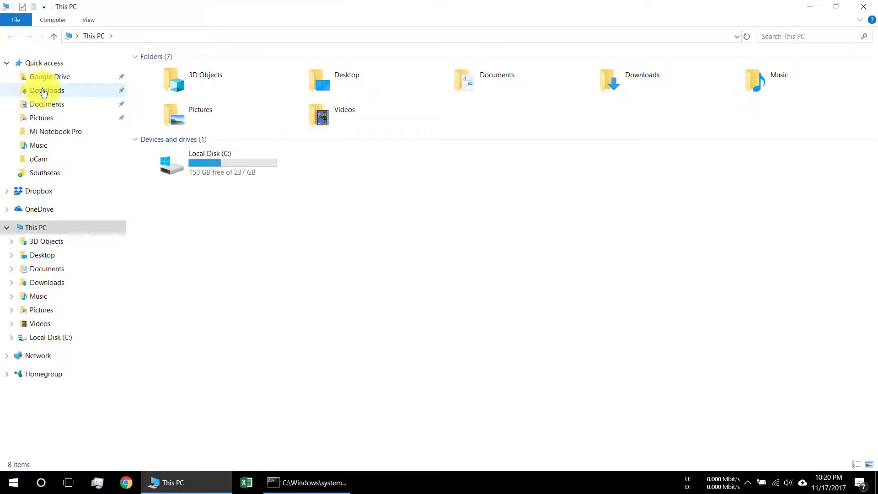
{"action": "left_click", "coordinate": [53, 78]}
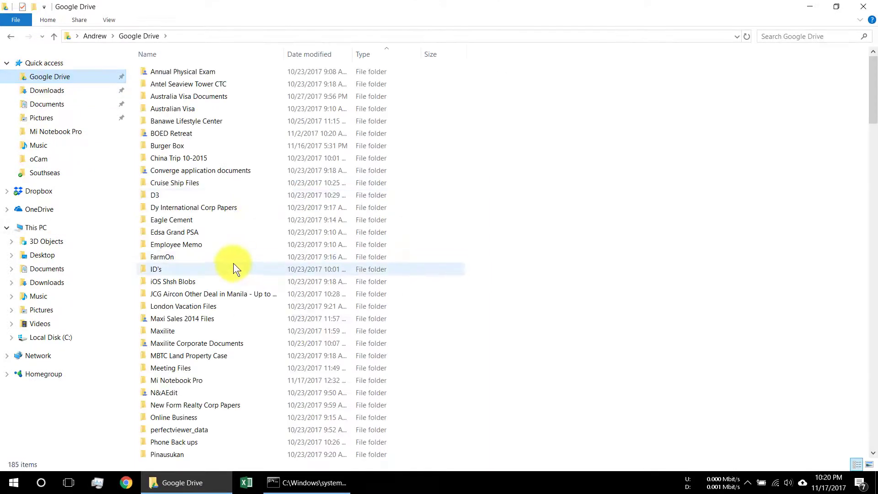
{"action": "left_click", "coordinate": [232, 267]}
{"action": "key", "text": "m"}
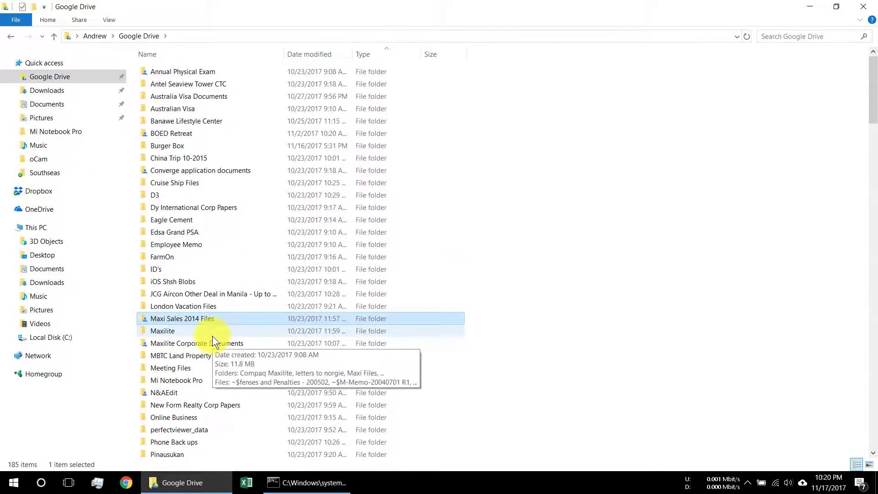
{"action": "left_click", "coordinate": [198, 381]}
{"action": "double_click", "coordinate": [199, 382]}
{"action": "double_click", "coordinate": [191, 71]}
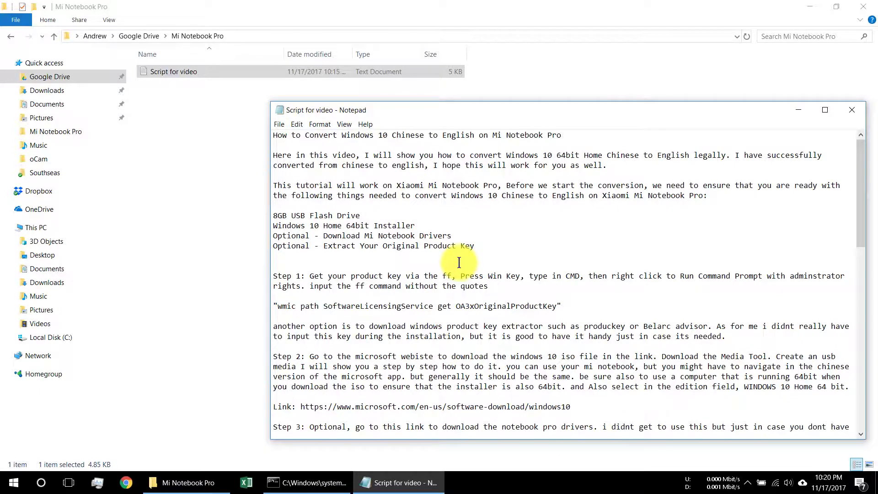
{"action": "scroll", "coordinate": [459, 263], "scroll_direction": "down", "scroll_amount": 2}
{"action": "scroll", "coordinate": [458, 263], "scroll_direction": "down", "scroll_amount": 1}
{"action": "scroll", "coordinate": [459, 262], "scroll_direction": "down", "scroll_amount": 1}
{"action": "scroll", "coordinate": [459, 263], "scroll_direction": "down", "scroll_amount": 2}
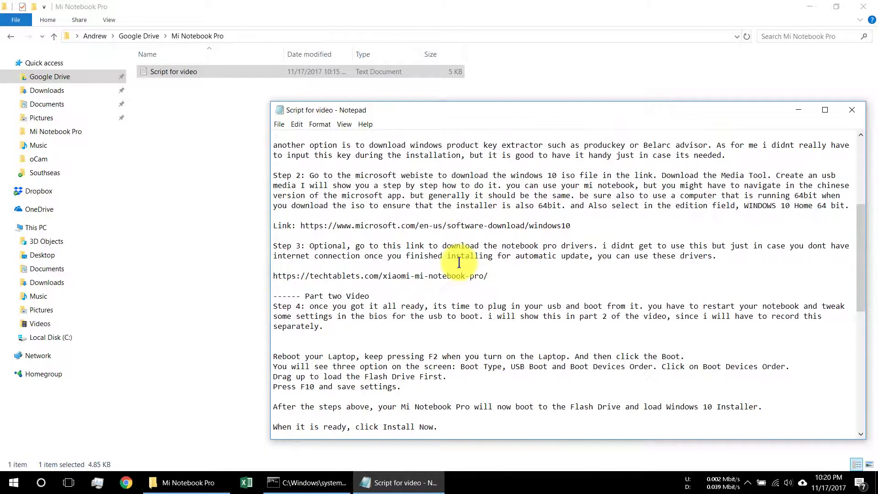
{"action": "scroll", "coordinate": [459, 262], "scroll_direction": "down", "scroll_amount": 1}
{"action": "scroll", "coordinate": [459, 262], "scroll_direction": "down", "scroll_amount": 1}
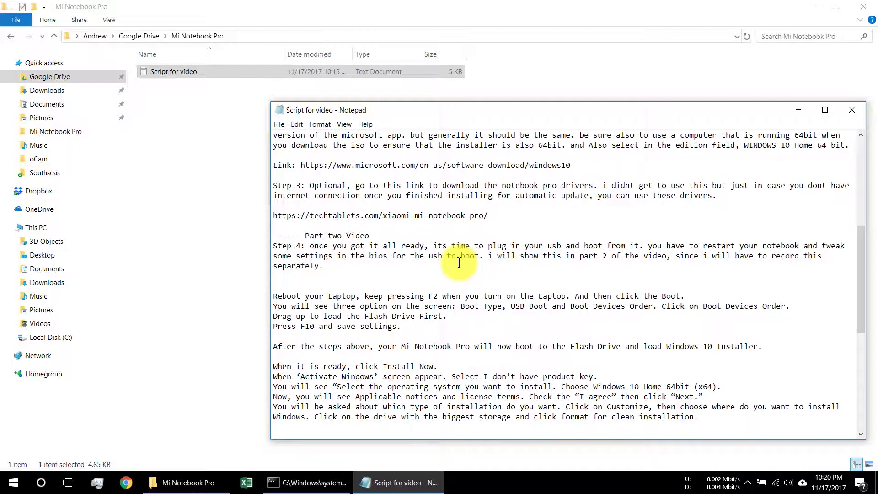
{"action": "scroll", "coordinate": [458, 263], "scroll_direction": "down", "scroll_amount": 1}
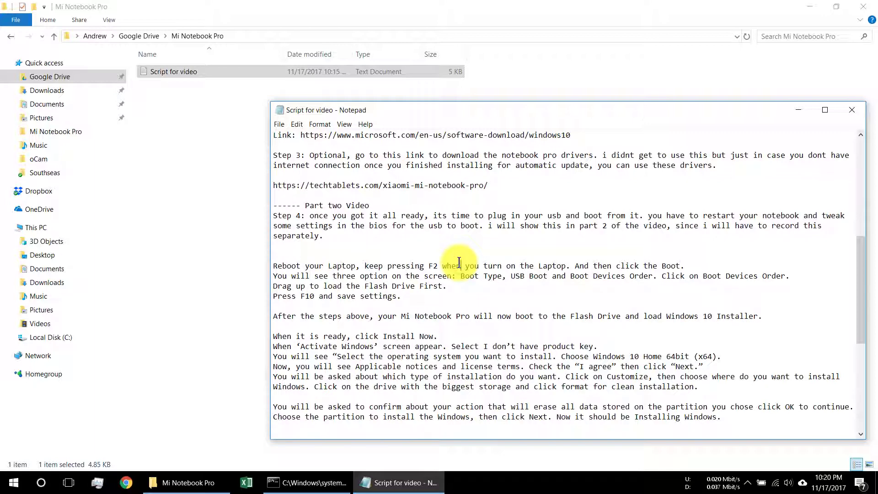
{"action": "scroll", "coordinate": [459, 264], "scroll_direction": "up", "scroll_amount": 1}
{"action": "scroll", "coordinate": [459, 263], "scroll_direction": "up", "scroll_amount": 1}
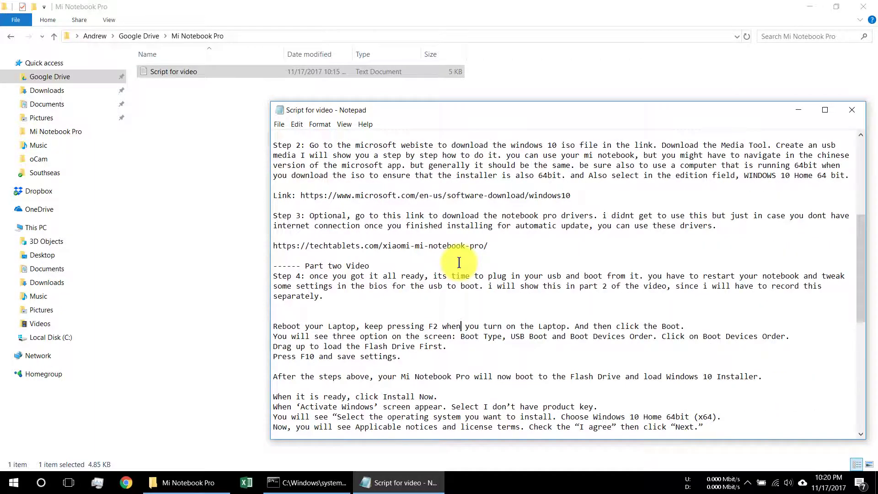
{"action": "scroll", "coordinate": [459, 263], "scroll_direction": "up", "scroll_amount": 1}
{"action": "scroll", "coordinate": [459, 263], "scroll_direction": "up", "scroll_amount": 1}
{"action": "scroll", "coordinate": [459, 263], "scroll_direction": "up", "scroll_amount": 1}
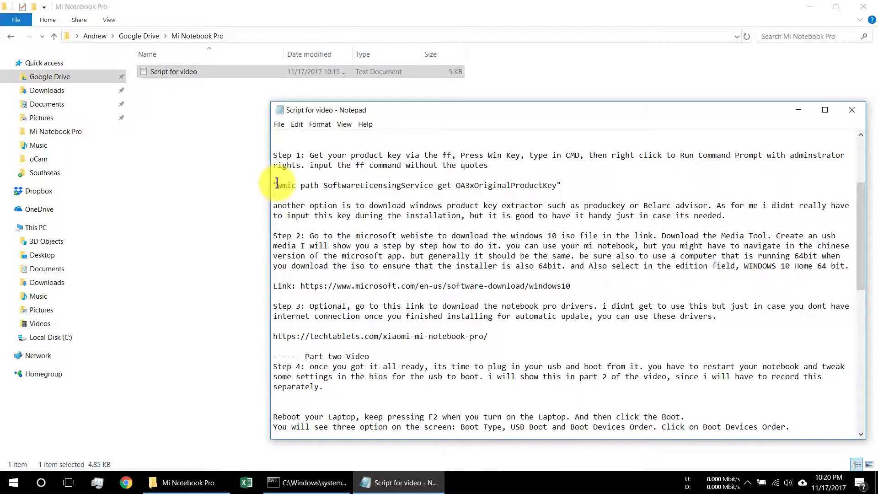
Select the wmic product-key command line in the notes and bring Command Prompt forward
{"action": "mouse_move", "coordinate": [277, 183]}
{"action": "left_mouse_down"}
{"action": "mouse_move", "coordinate": [487, 195]}
{"action": "mouse_move", "coordinate": [560, 184]}
{"action": "left_mouse_up"}
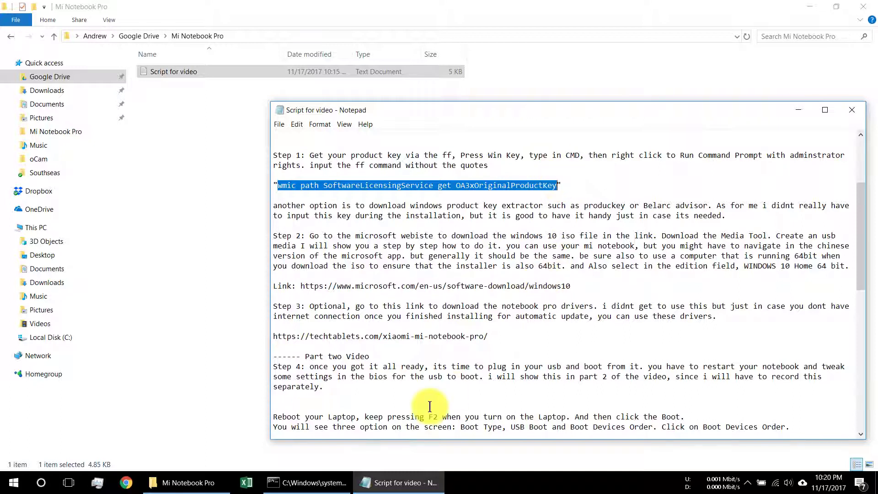
{"action": "left_click", "coordinate": [312, 482]}
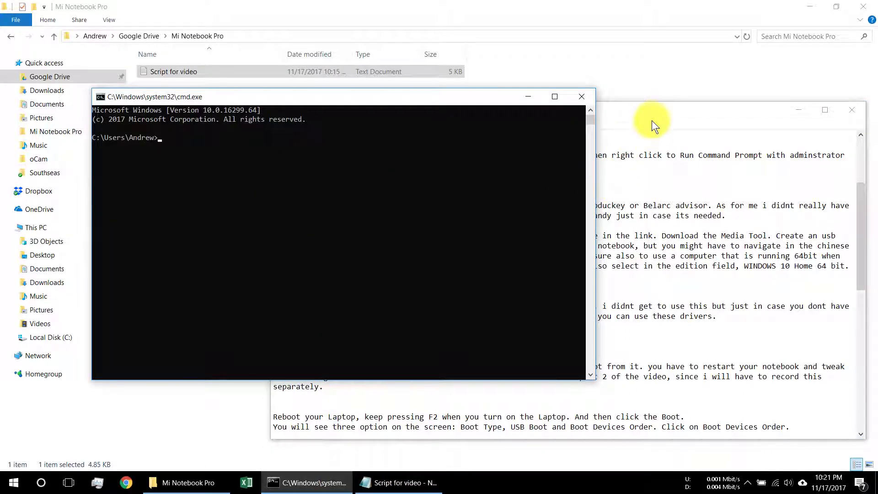
Paste the wmic product-key command at the Command Prompt
{"action": "left_click", "coordinate": [675, 111]}
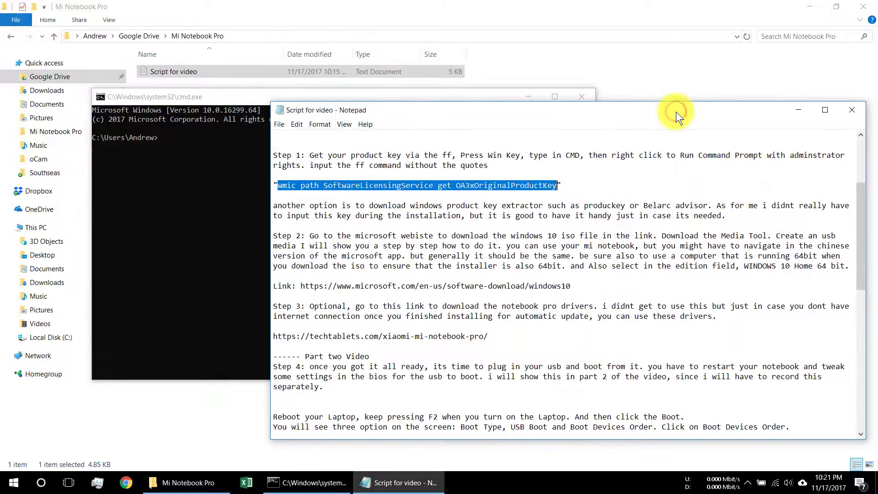
{"action": "left_click", "coordinate": [177, 142]}
{"action": "type", "text": "wmic path SoftwareLicensingService get OA3xOriginalProductKey"}
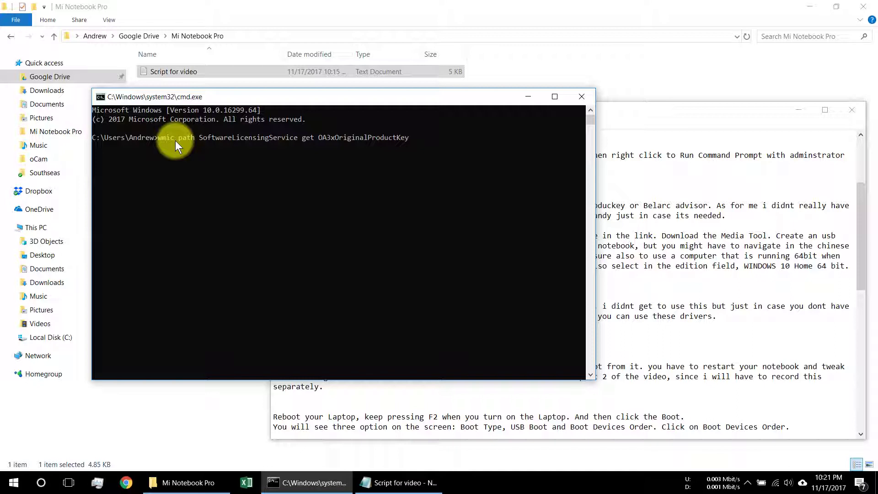
Close Command Prompt, the Script for video notes and the Mi Notebook Pro folder window
{"action": "left_click", "coordinate": [583, 99]}
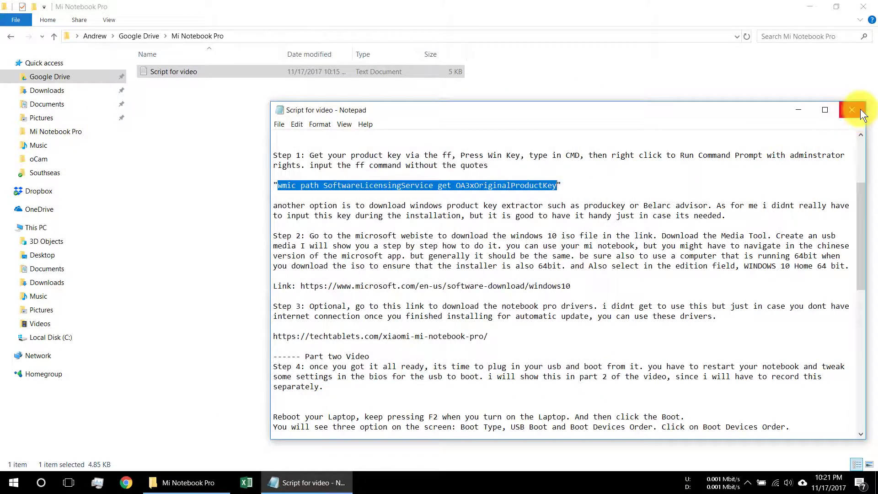
{"action": "left_click", "coordinate": [861, 115]}
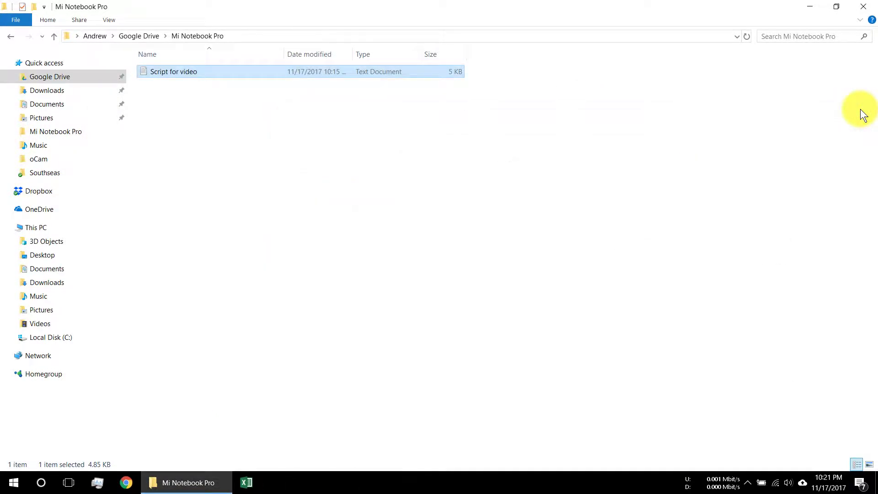
{"action": "left_click", "coordinate": [862, 8]}
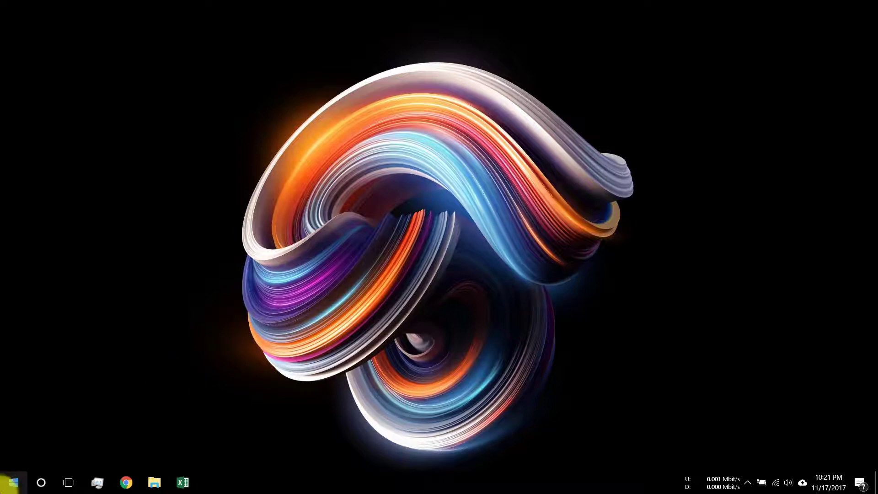
{"action": "left_click", "coordinate": [154, 484]}
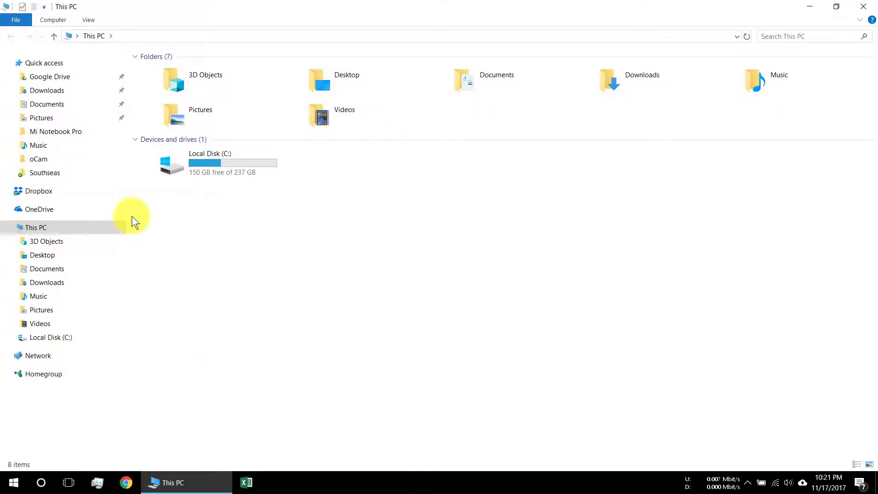
{"action": "right_click", "coordinate": [44, 235]}
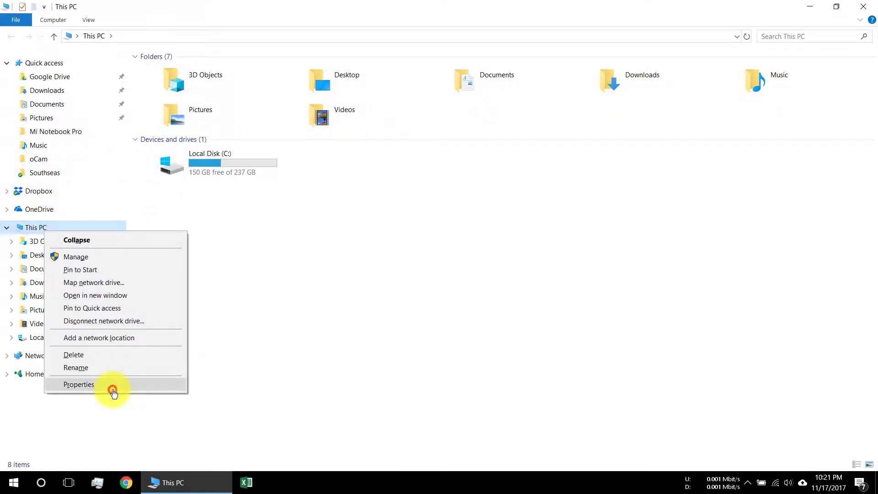
{"action": "left_click", "coordinate": [79, 385]}
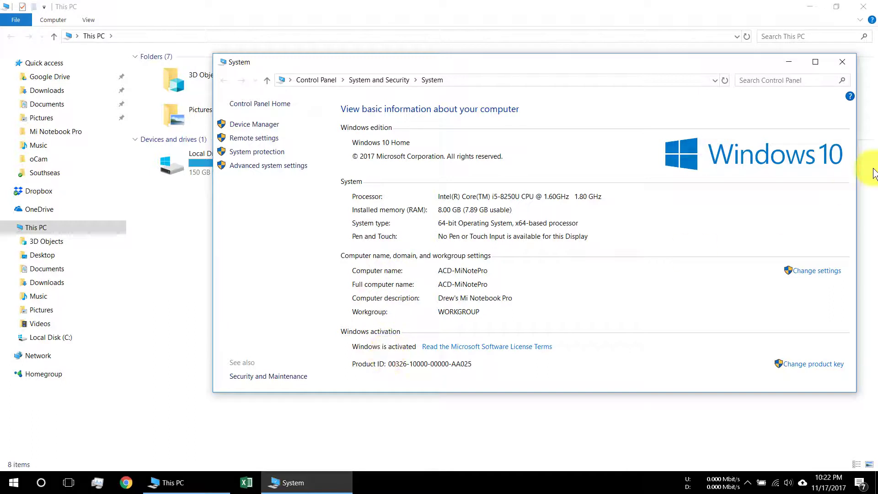
{"action": "left_click", "coordinate": [840, 66]}
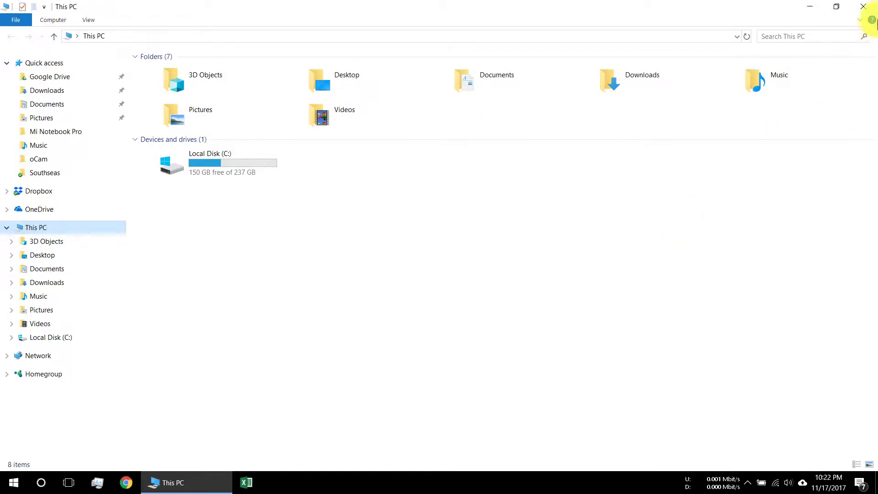
{"action": "left_click", "coordinate": [863, 6]}
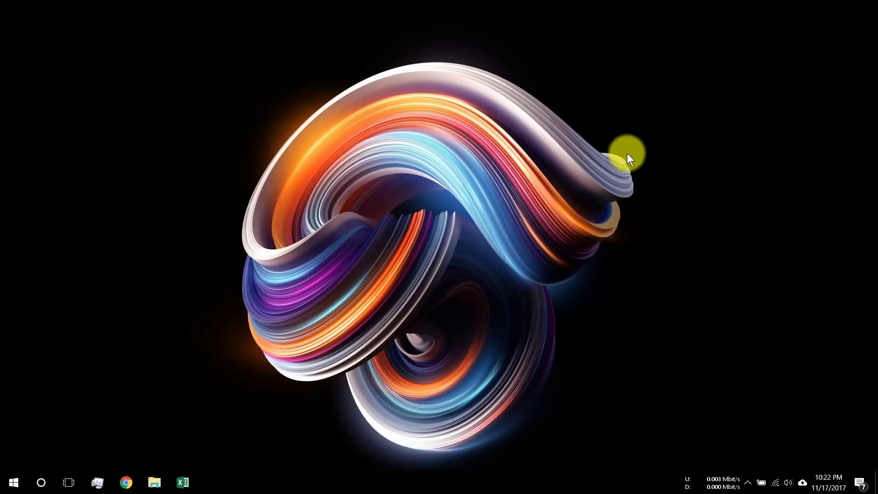